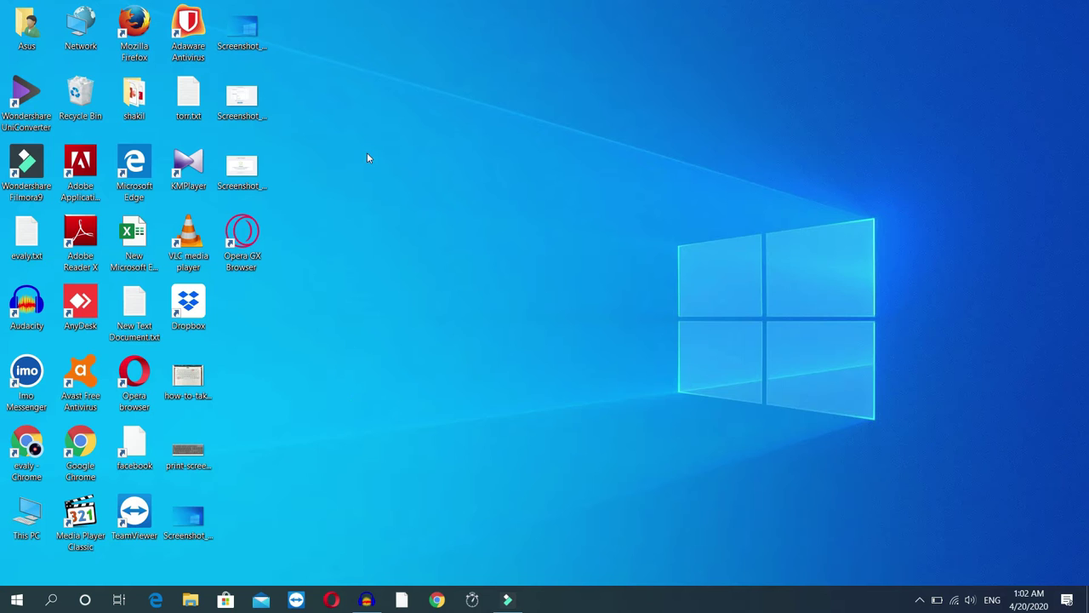
Open Google Chrome on a new tab with the Google search page.
left_click_drag(346, 94, 430, 255)
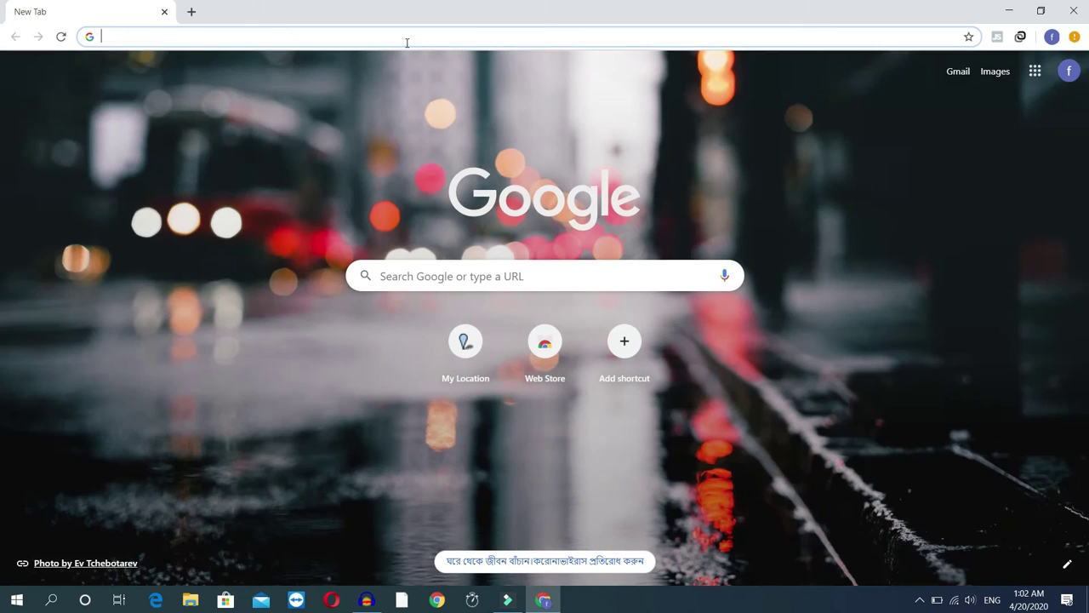
Load mail.google.com, then search 'facebook' in a second tab and open Facebook's sign-up page.
type("mail.google.com/mail/")
key("Return")
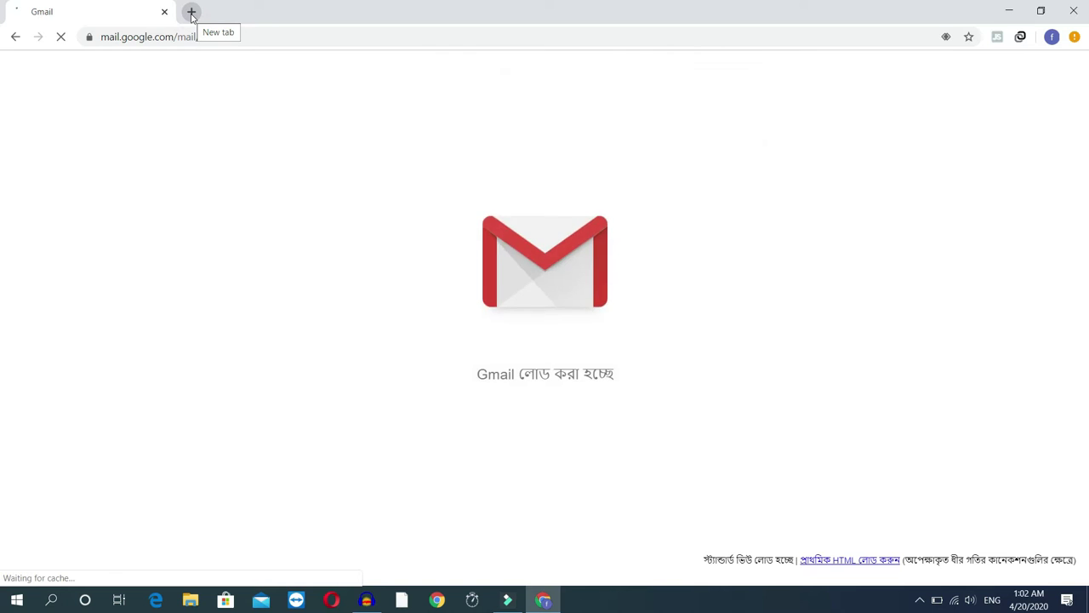
left_click(191, 13)
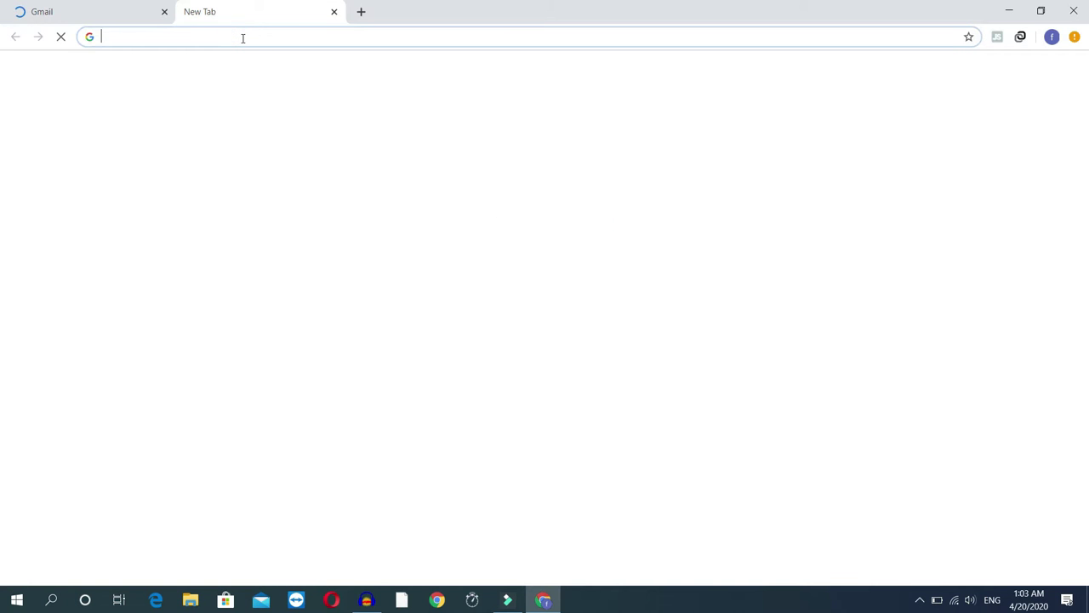
type("fa")
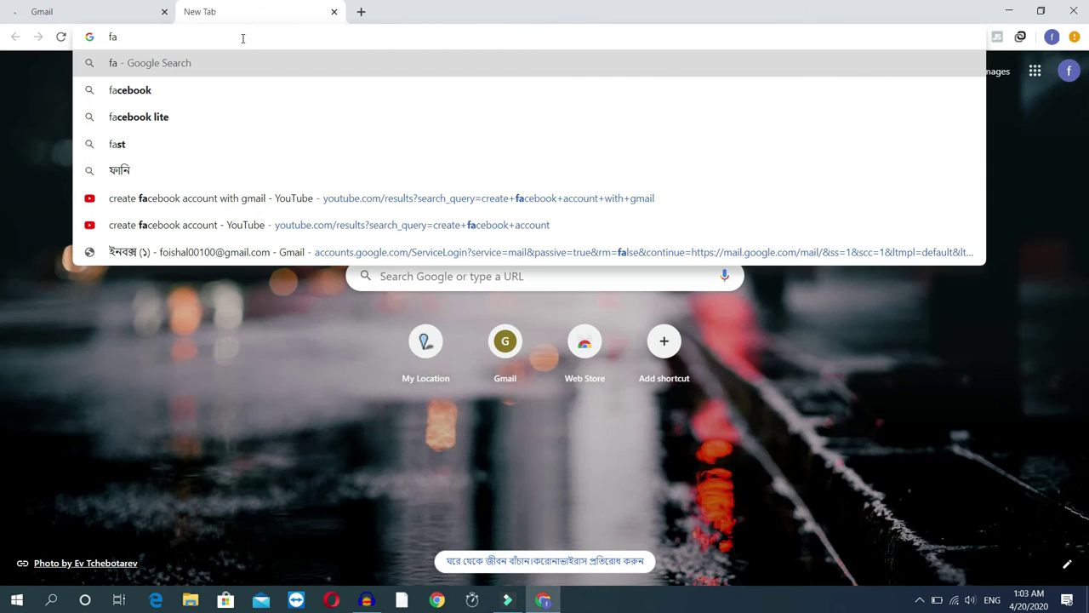
type("ceboo")
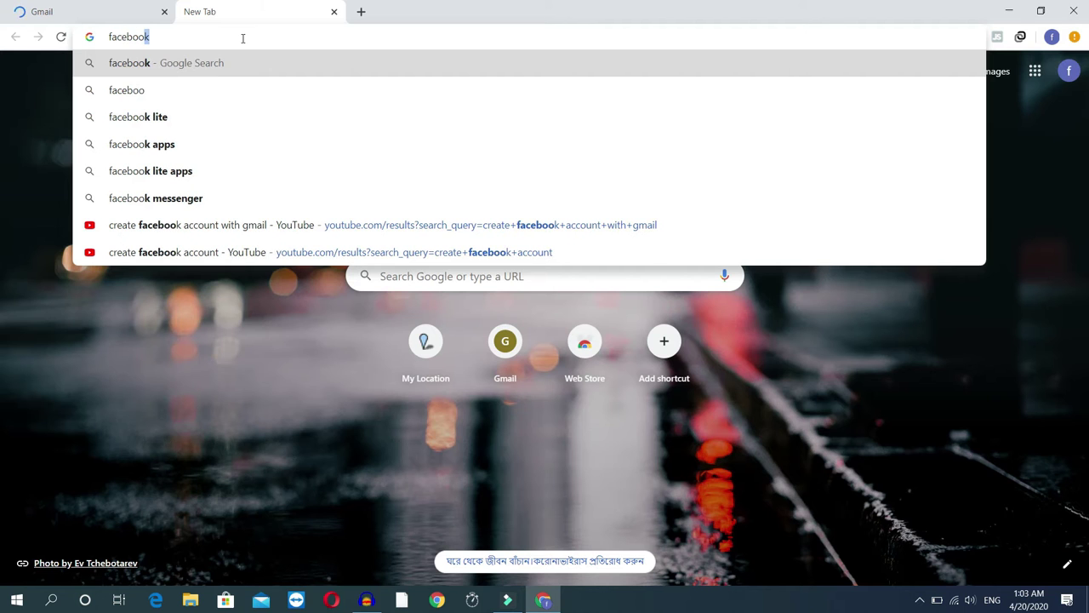
key("Return")
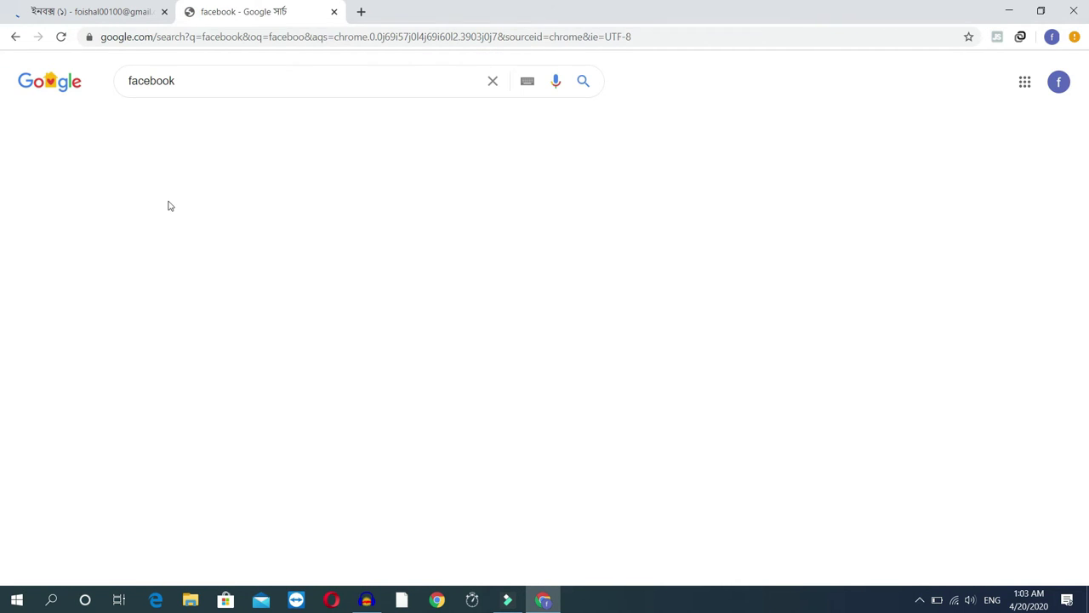
left_click(179, 200)
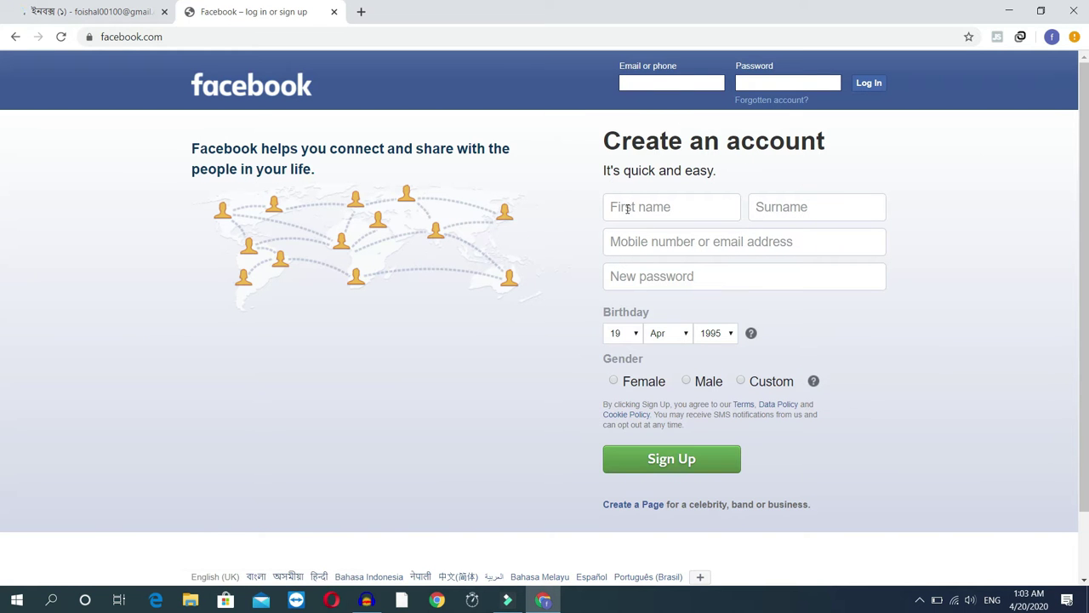
Enter the user's first name and surname on the Create an account form, then return to Gmail.
left_click(642, 207)
left_click(823, 208)
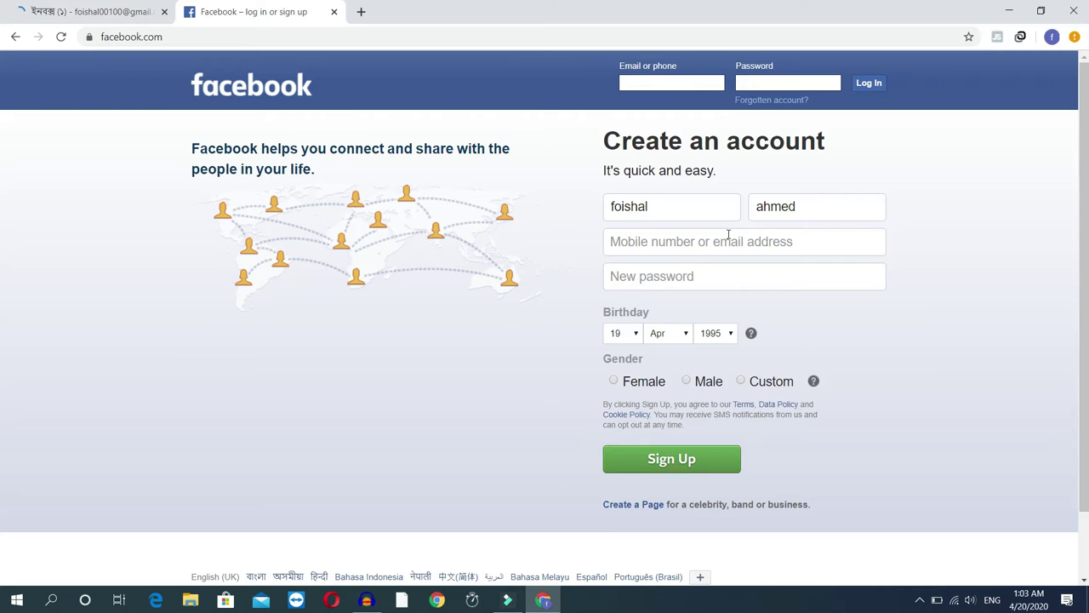
left_click(725, 241)
left_click(121, 11)
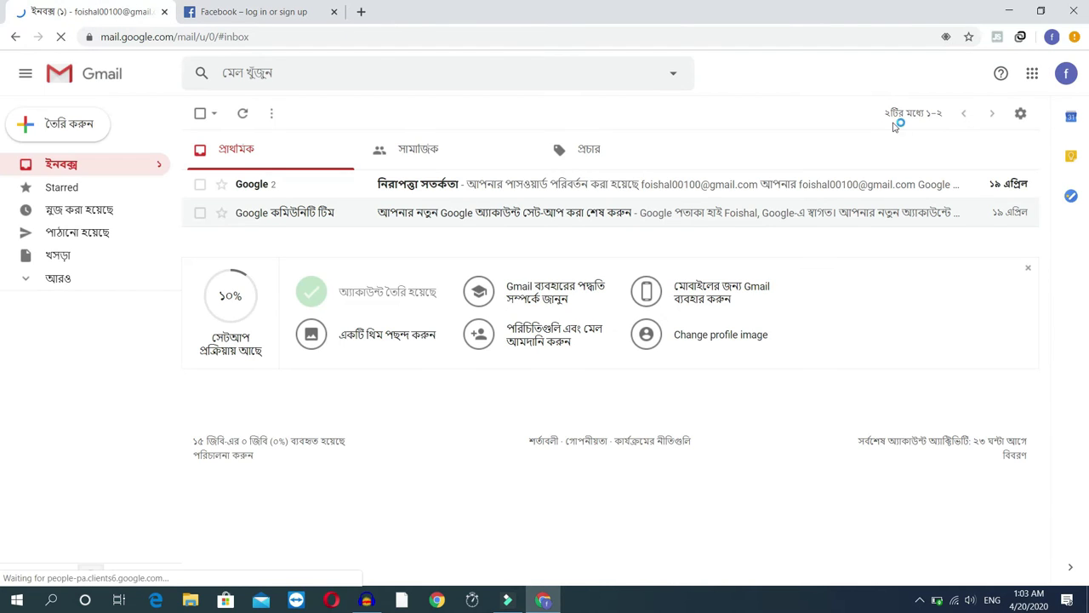
left_click(1066, 73)
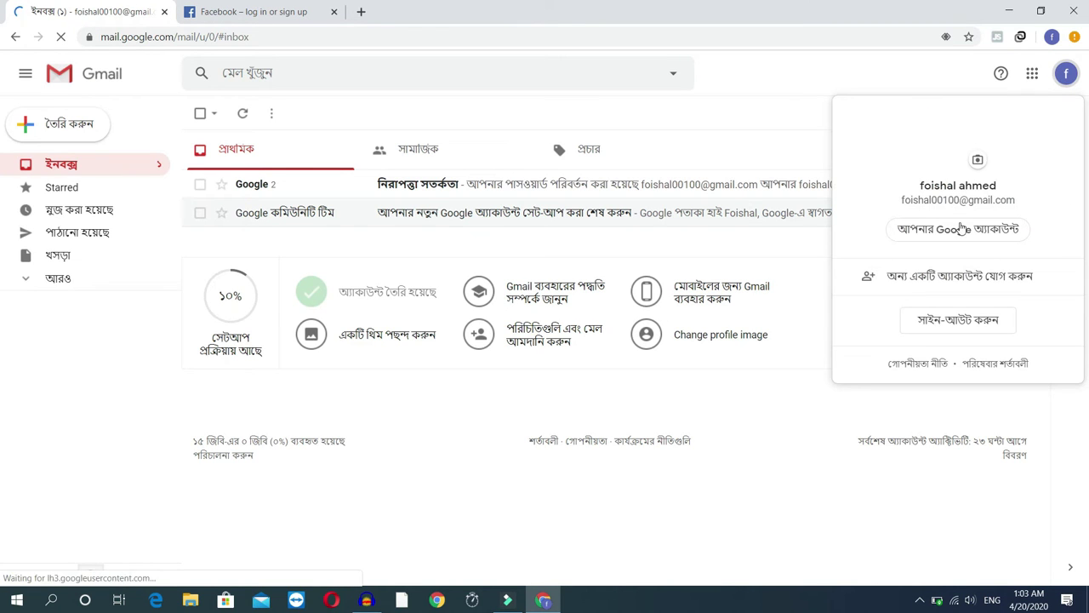
left_click_drag(902, 199, 1017, 200)
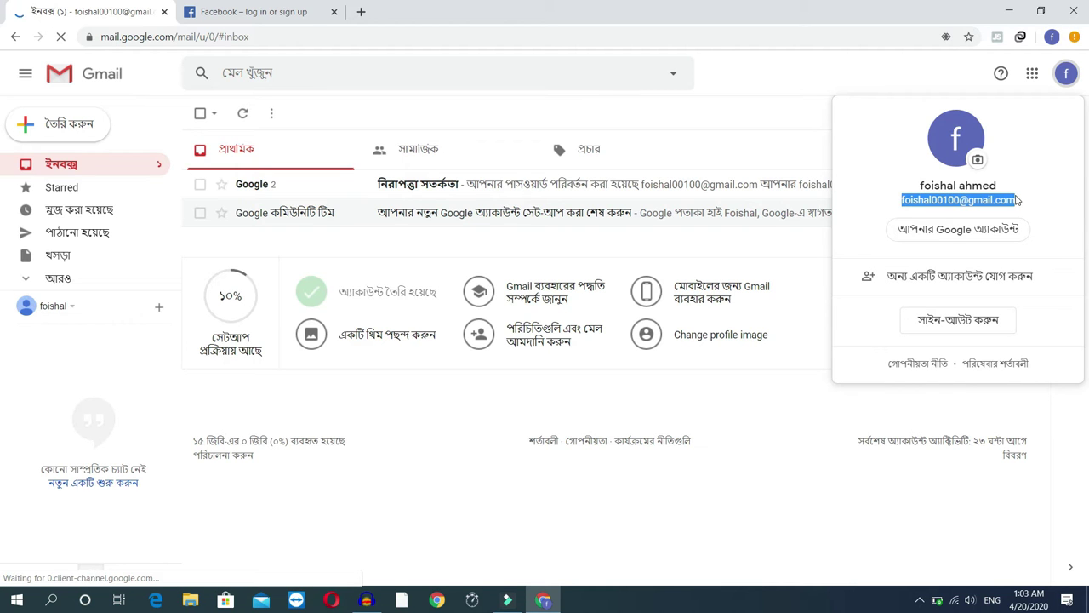
key("Escape")
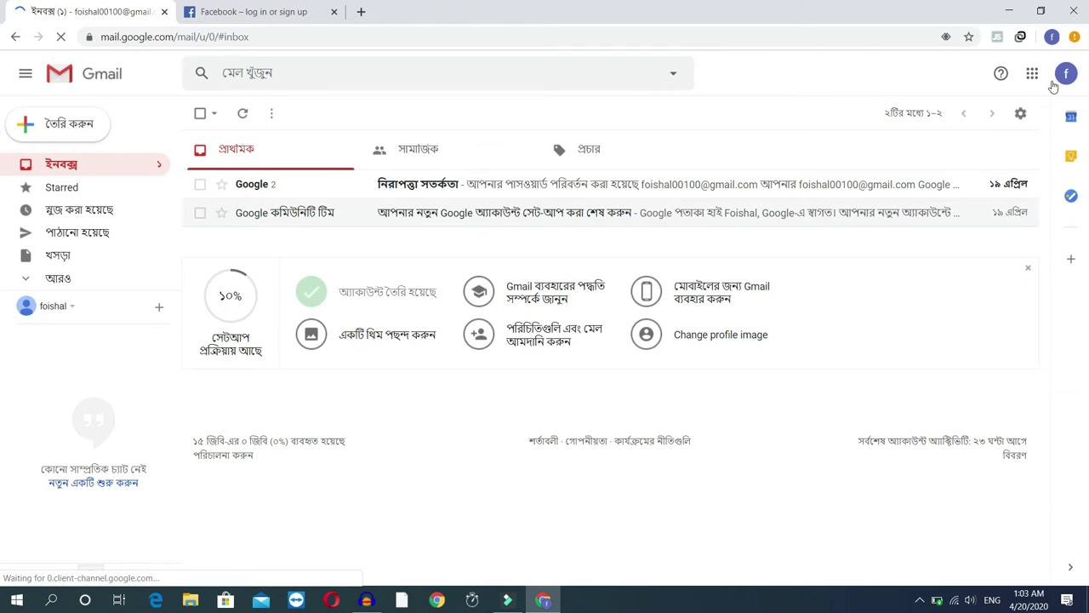
left_click(1064, 74)
right_click(983, 207)
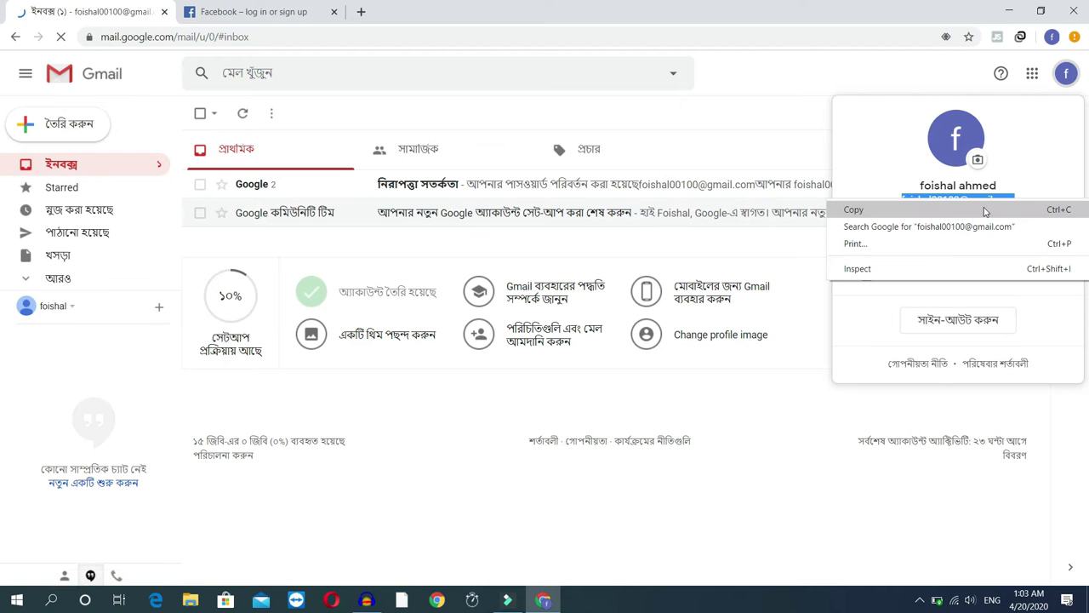
left_click(853, 210)
left_click(294, 13)
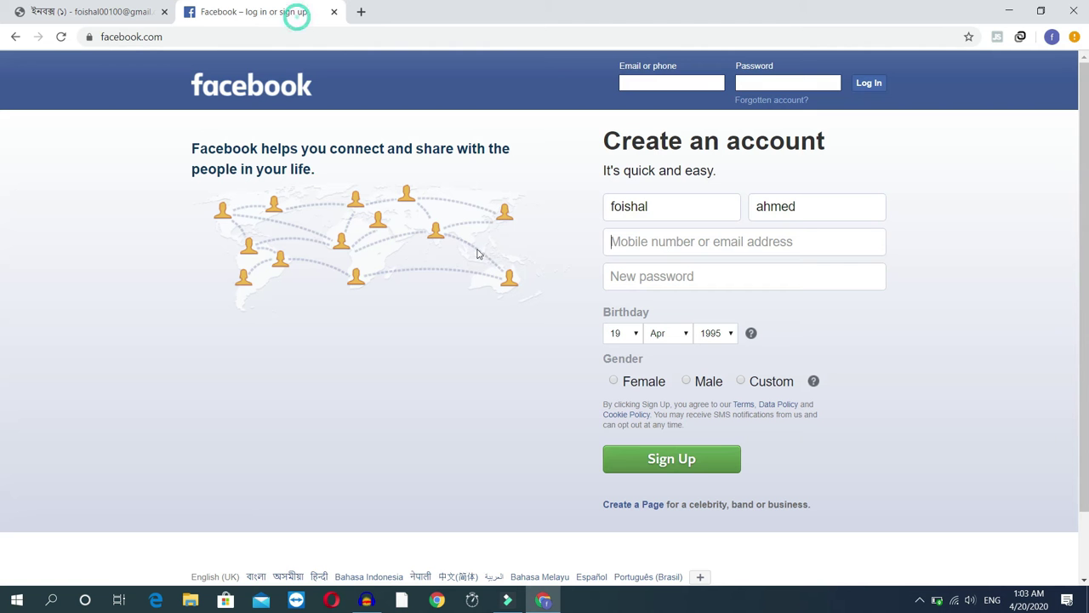
Paste the copied email into both email fields and enter a new password.
left_click(665, 240)
key("ctrl+v")
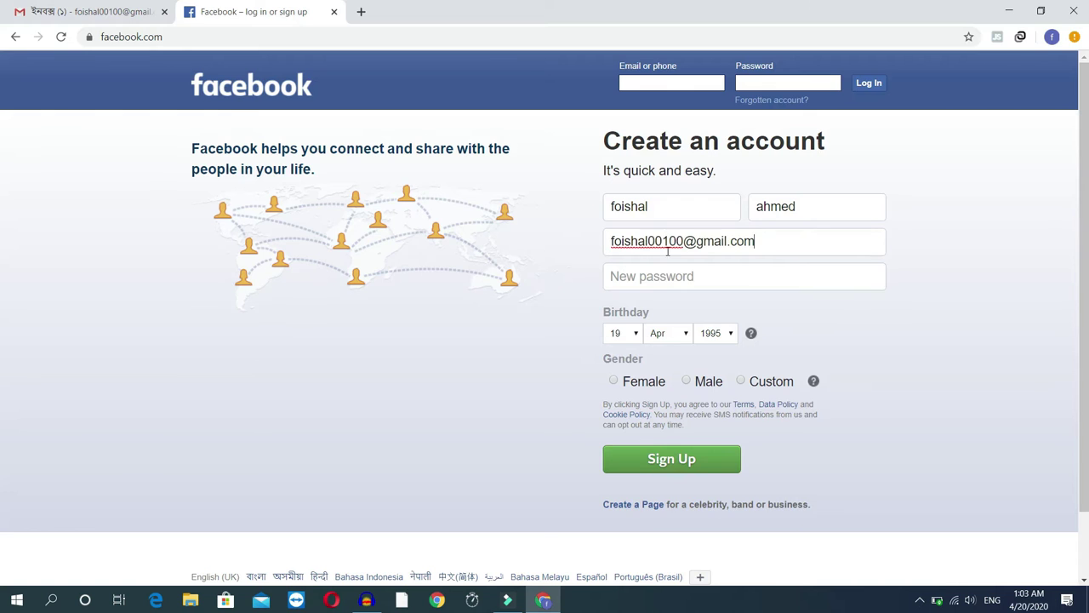
left_click(677, 282)
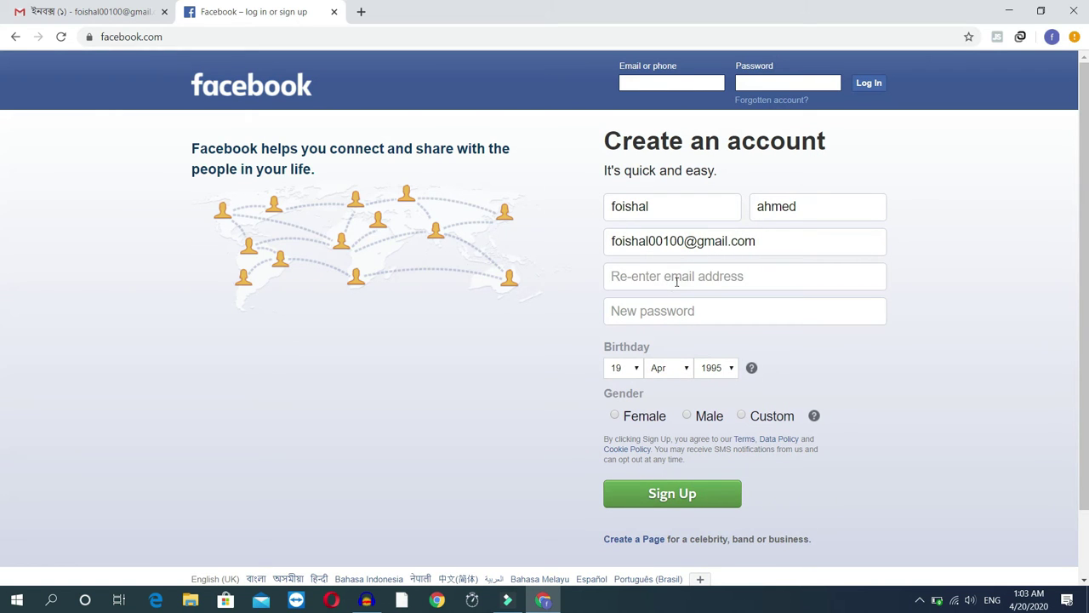
key("ctrl+v")
left_click(678, 310)
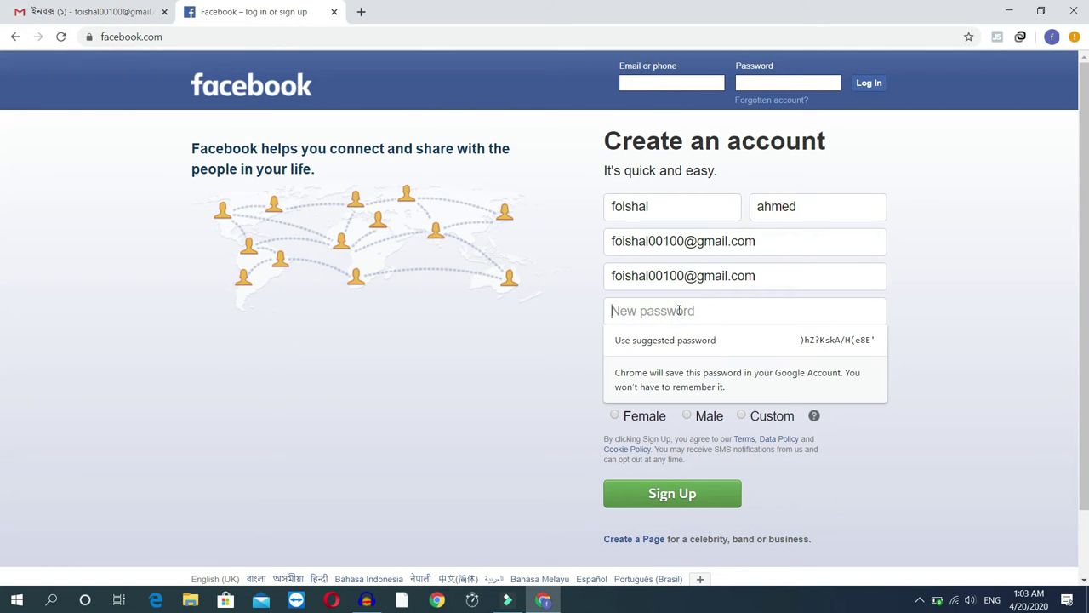
type("••")
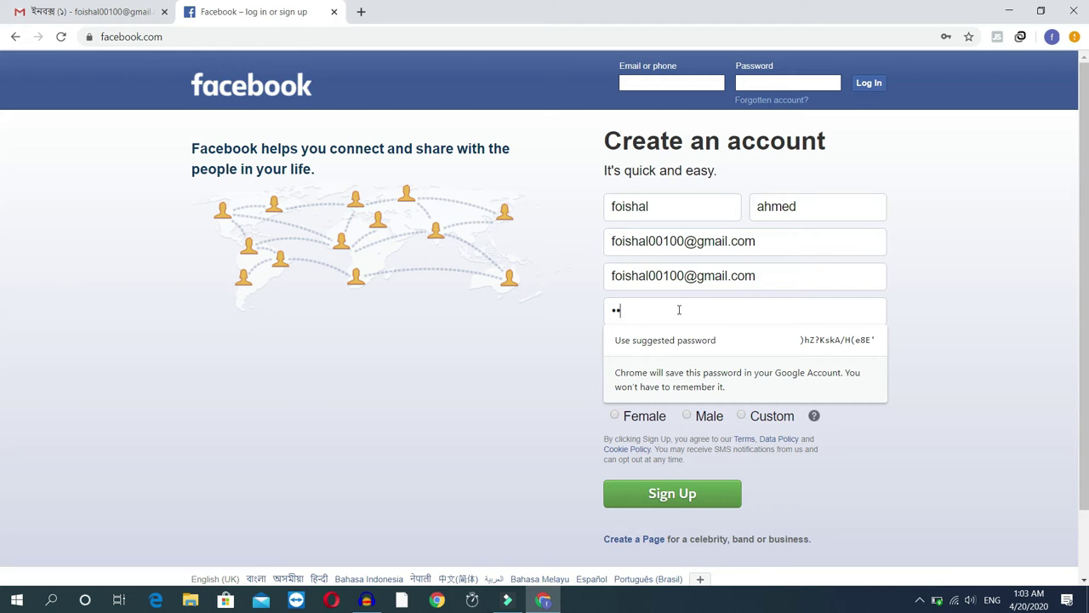
key("BackSpace")
key("BackSpace")
type("••••••")
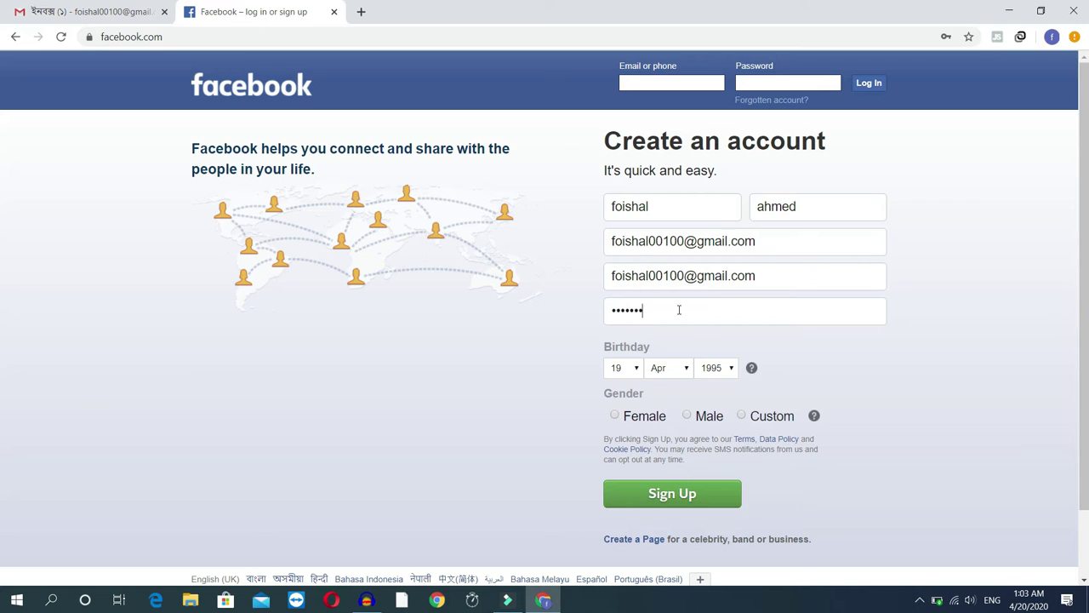
left_click(523, 367)
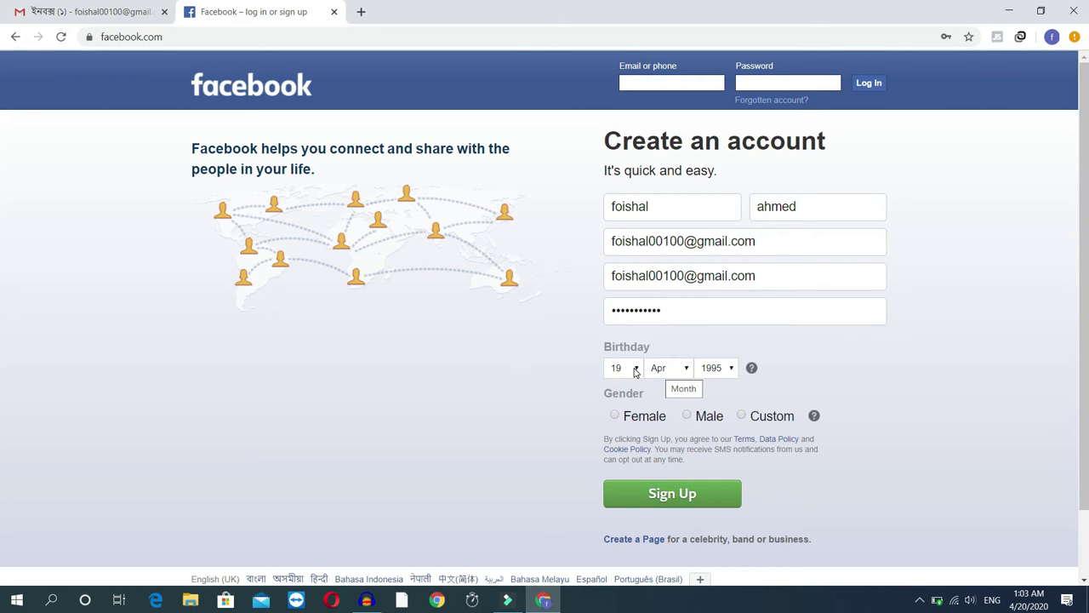
left_click(663, 372)
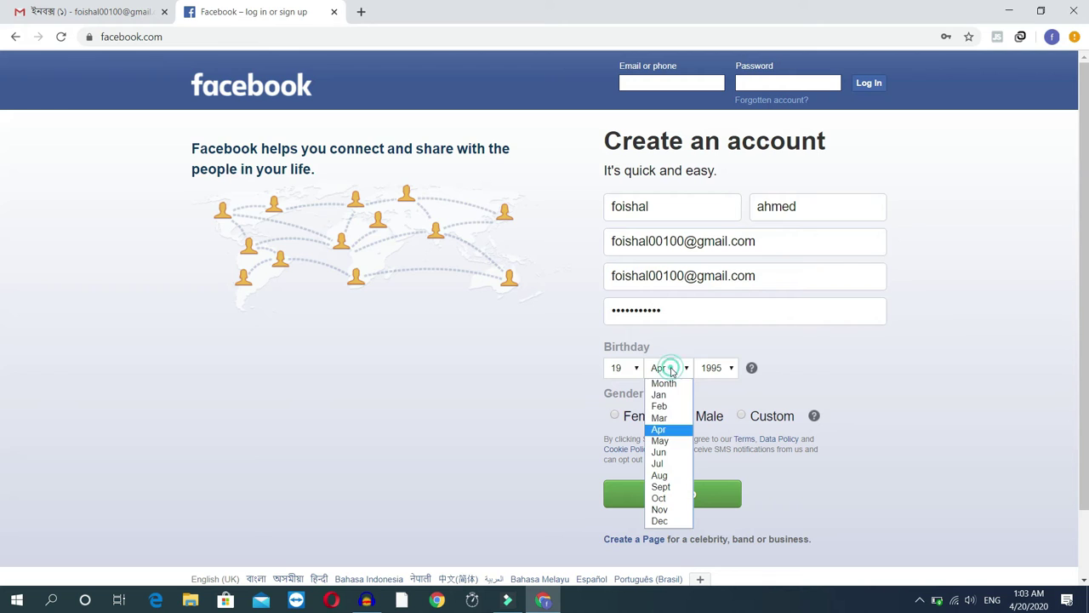
left_click(670, 520)
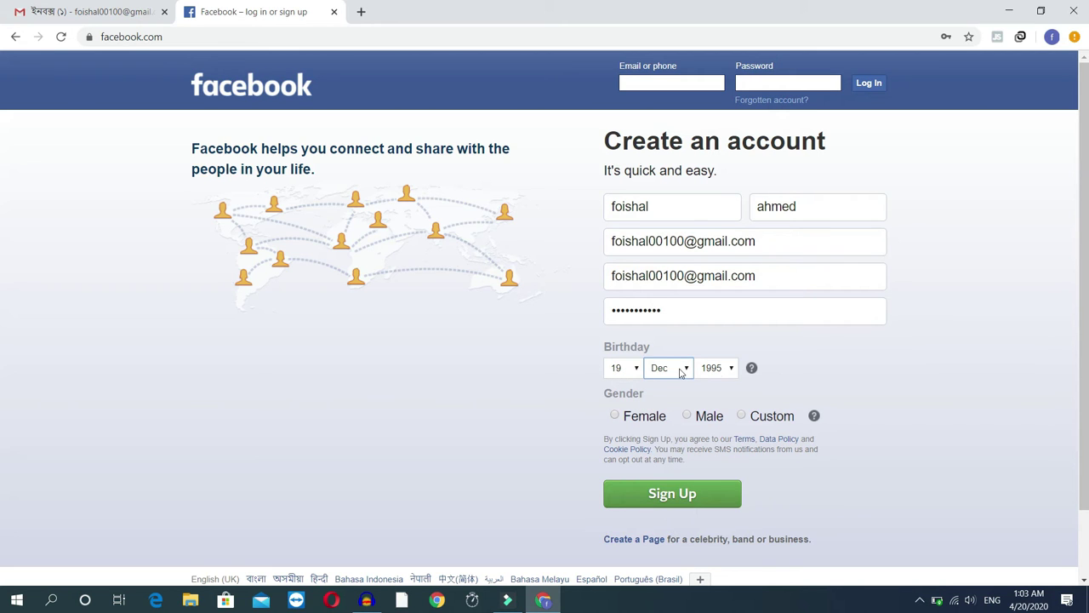
left_click(720, 369)
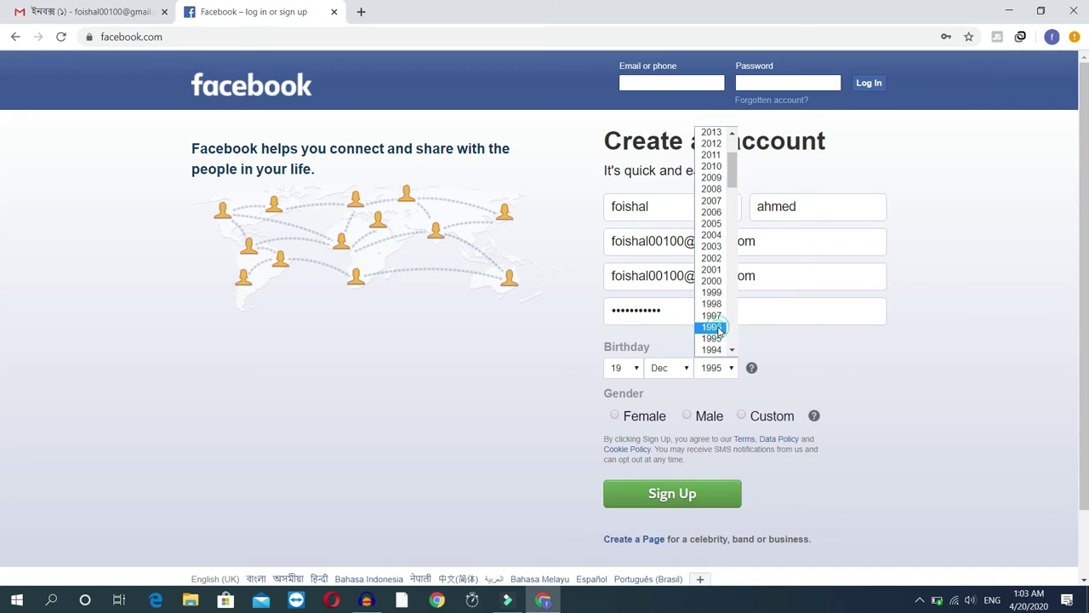
left_click(713, 328)
left_click(698, 417)
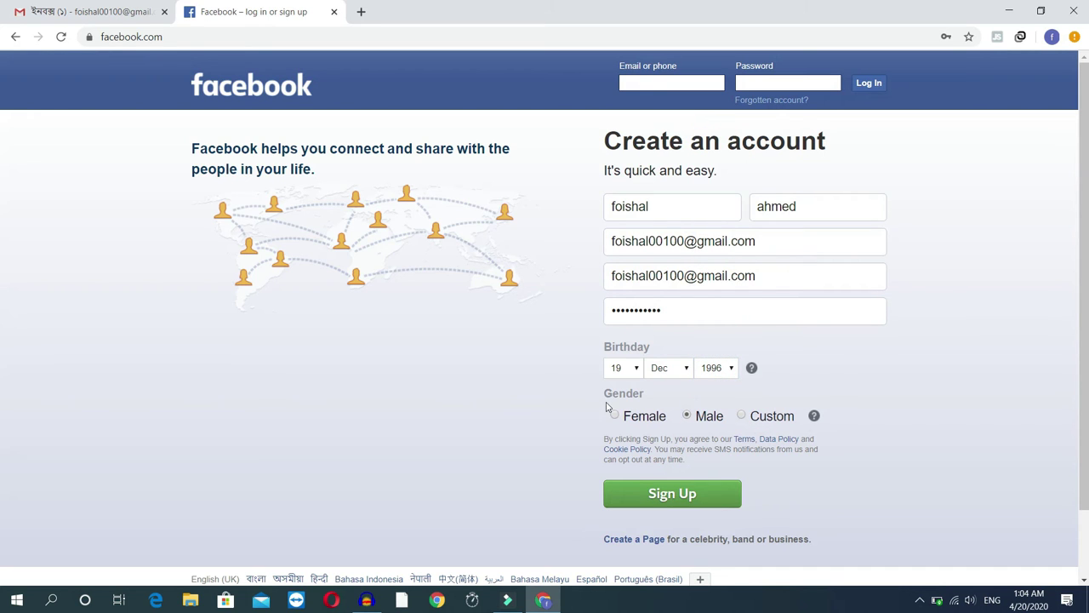
left_click(678, 496)
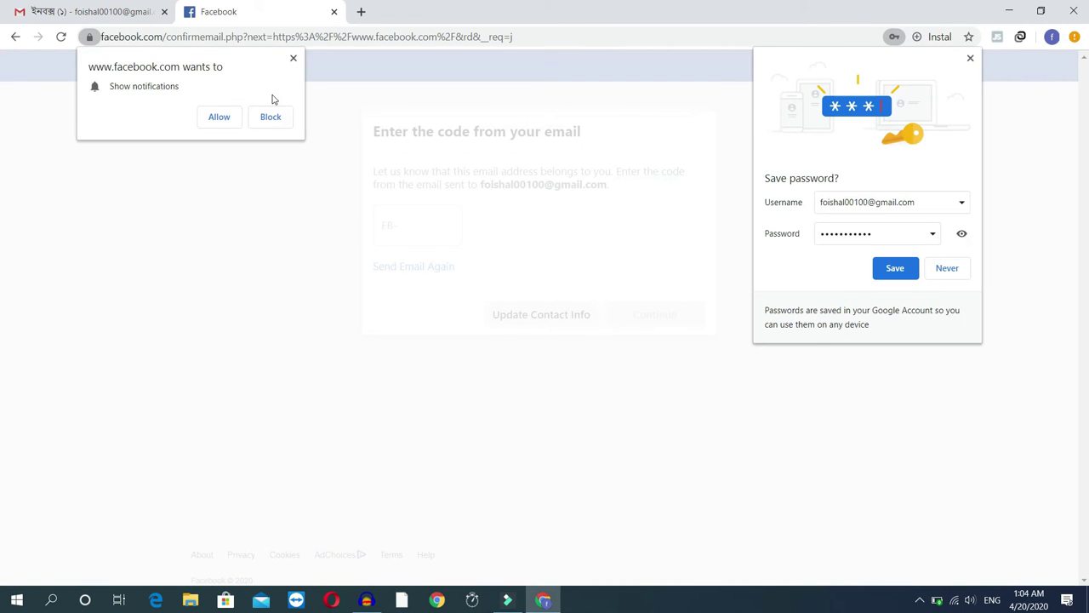
Allow Facebook notifications, save the password in Chrome, and return to the Gmail inbox.
left_click(222, 116)
left_click(878, 267)
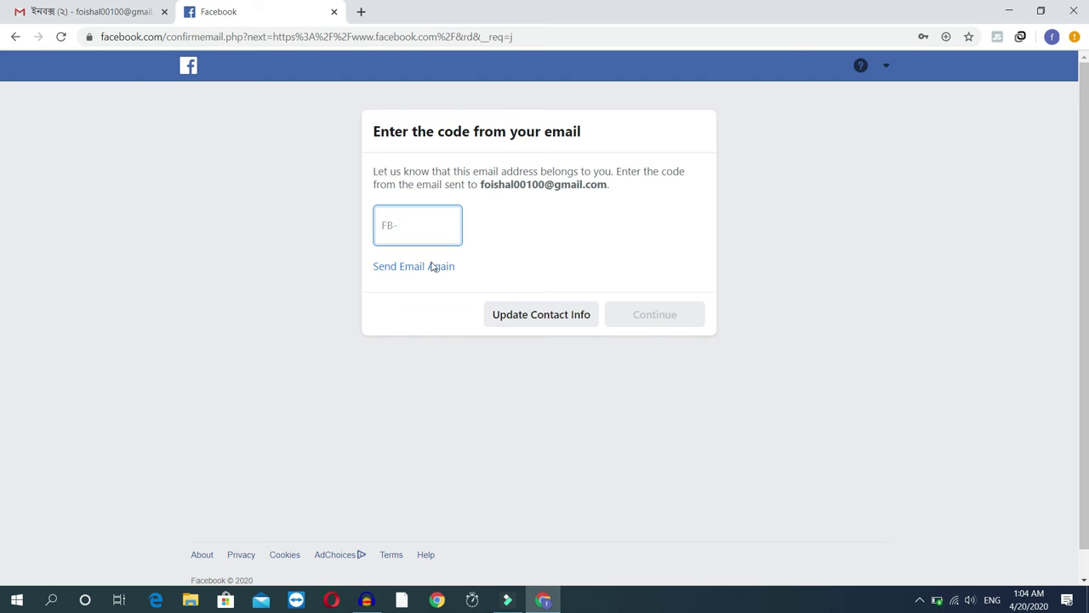
left_click(73, 11)
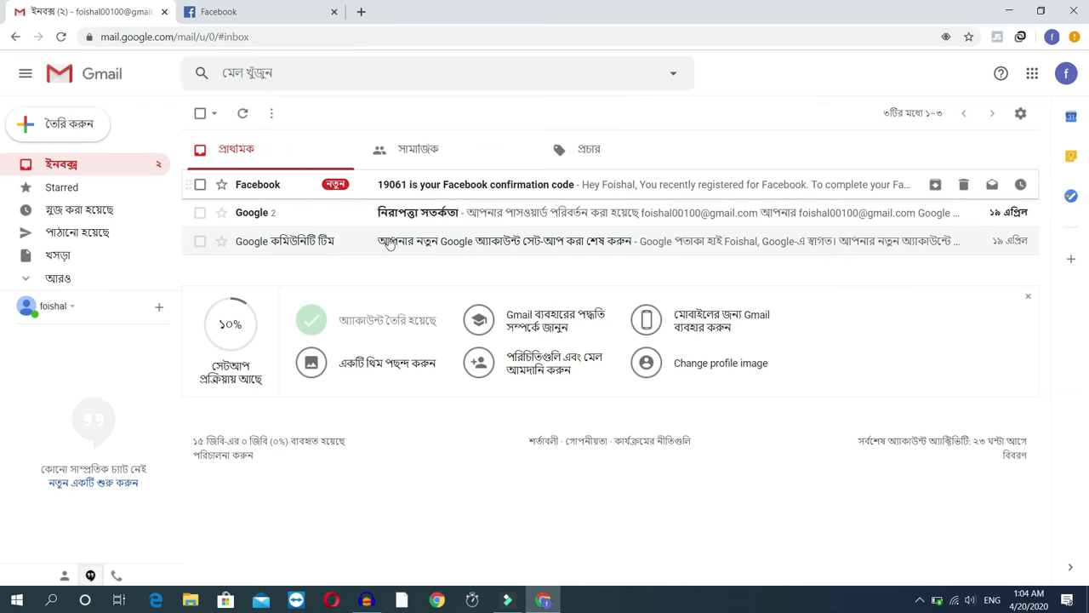
Open Facebook's confirmation email in Gmail and copy the confirmation code.
left_click(455, 185)
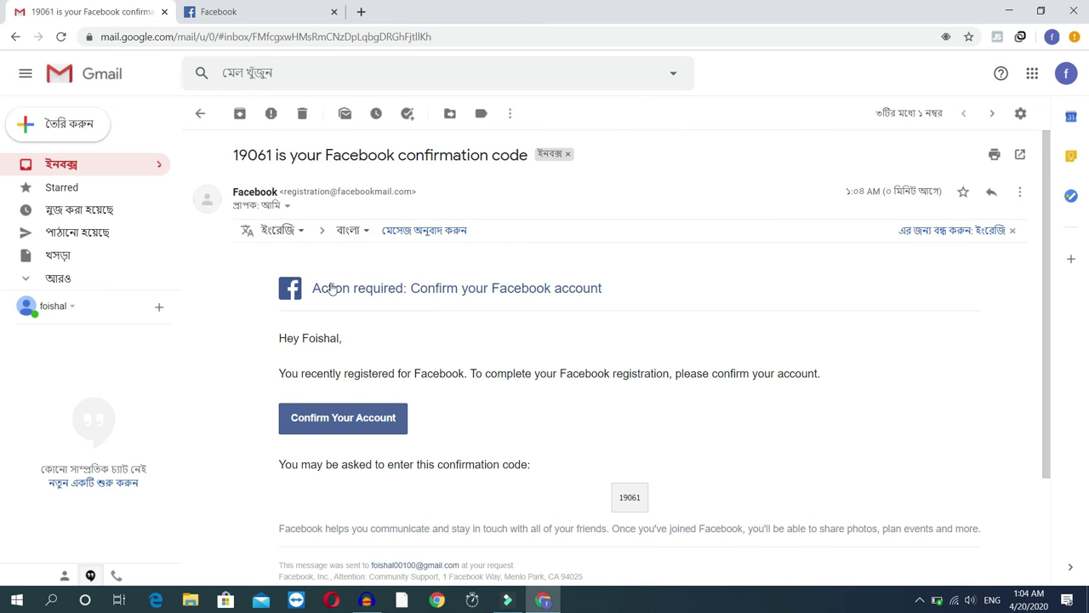
scroll(620, 377, "down", 2)
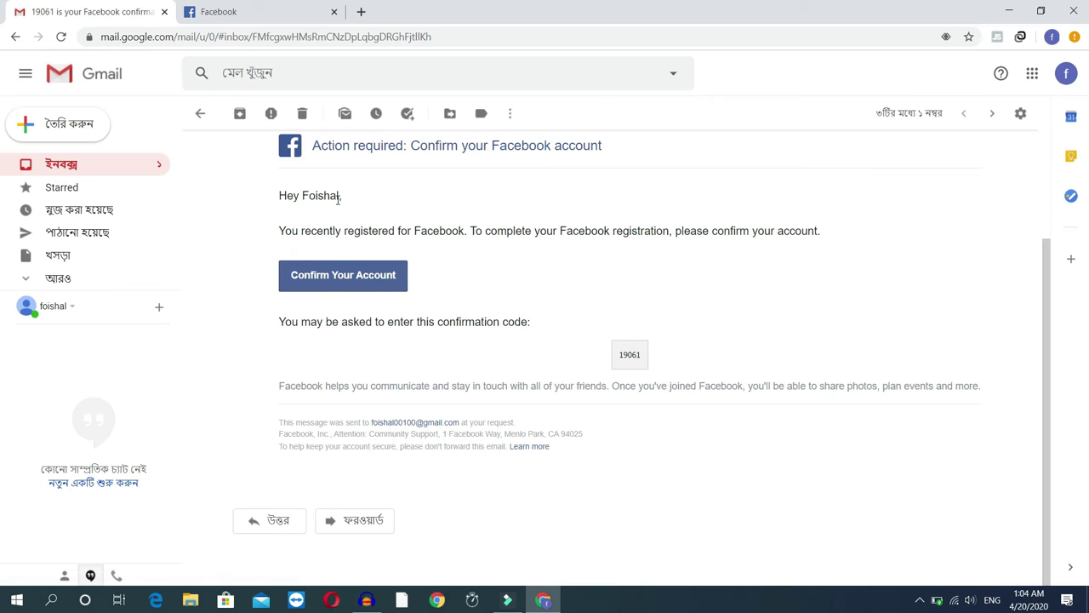
double_click(618, 356)
right_click(631, 358)
left_click(655, 364)
Paste the confirmation code into Facebook's code field, submit it, and acknowledge Account Confirmed.
left_click(315, 7)
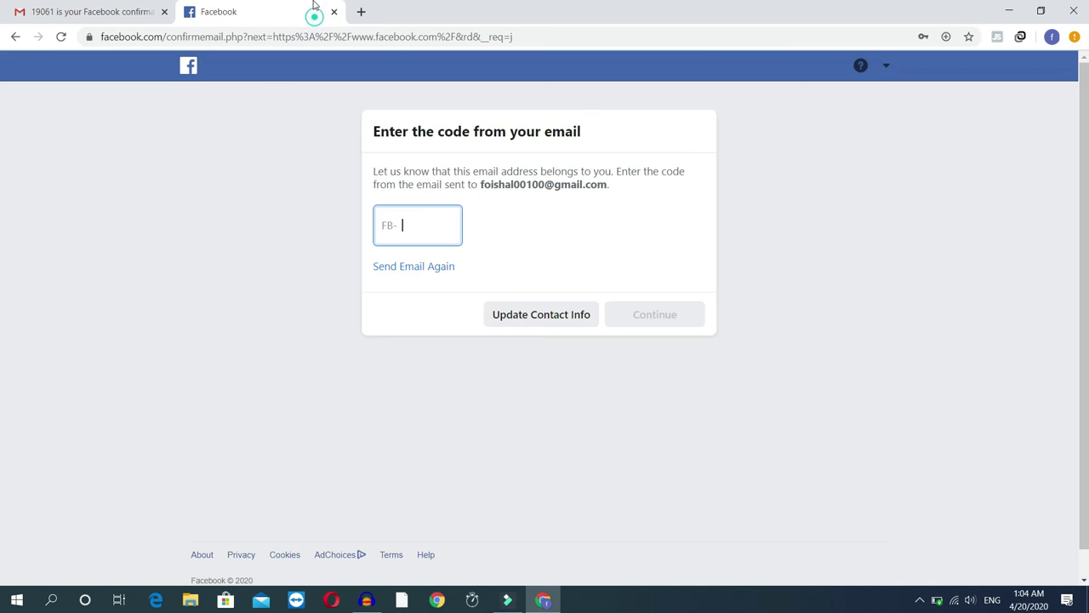
right_click(421, 221)
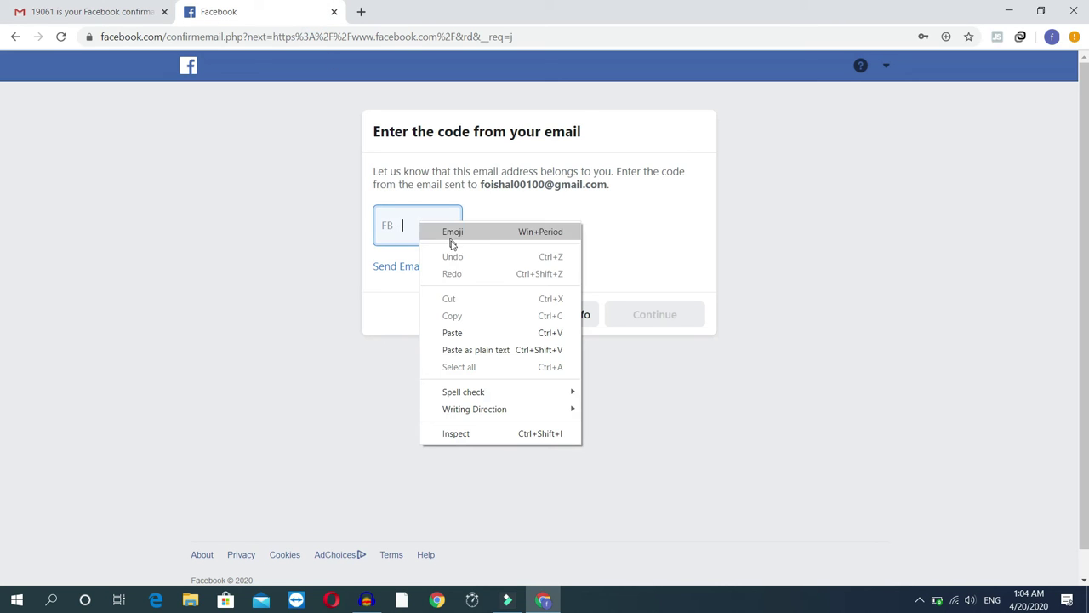
left_click(460, 334)
left_click(657, 316)
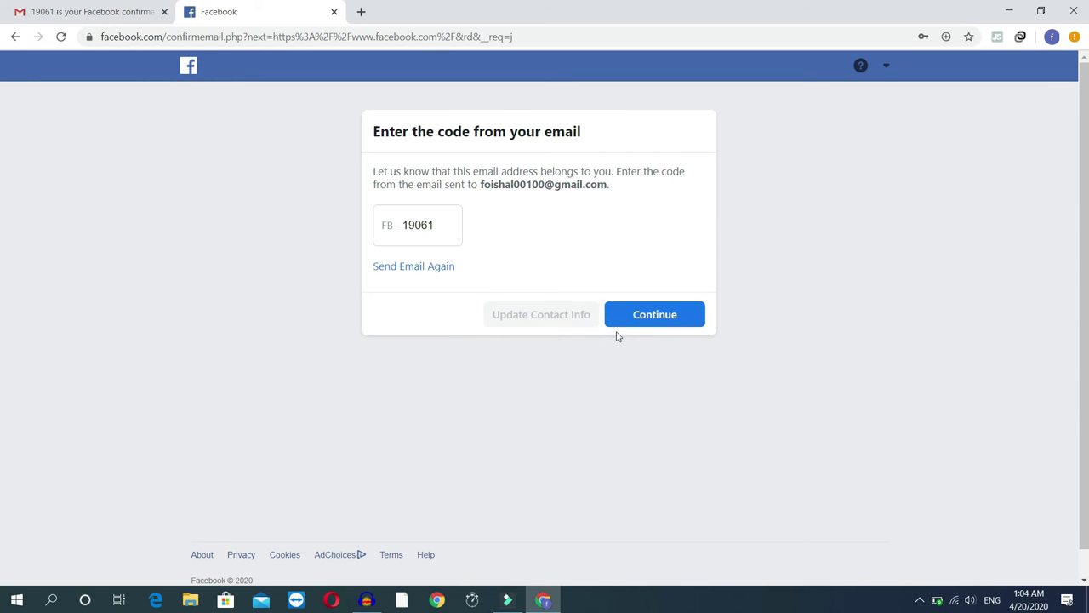
left_click(667, 321)
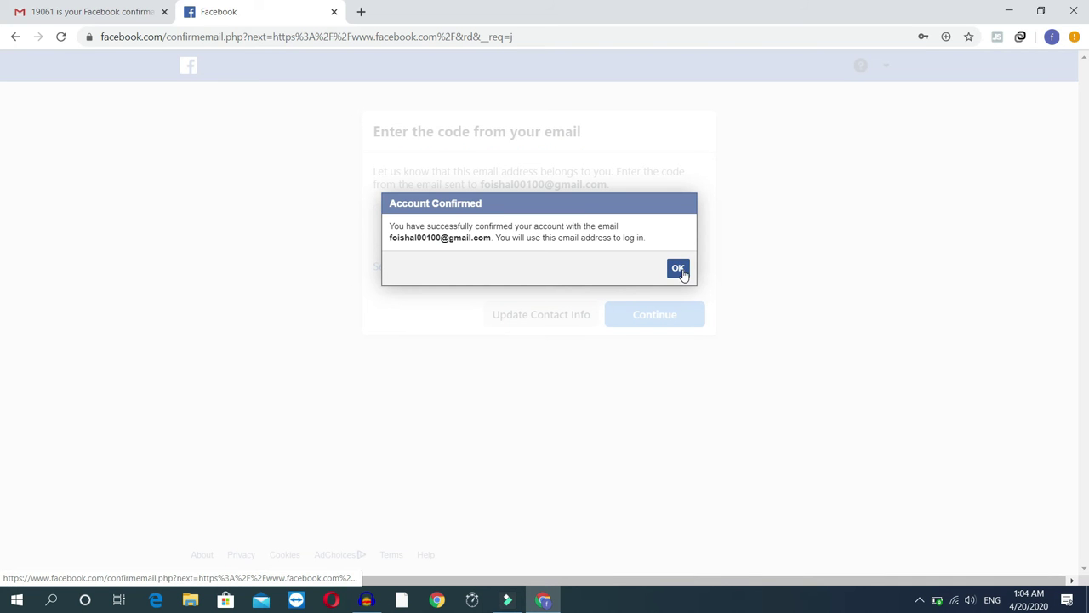
left_click(678, 269)
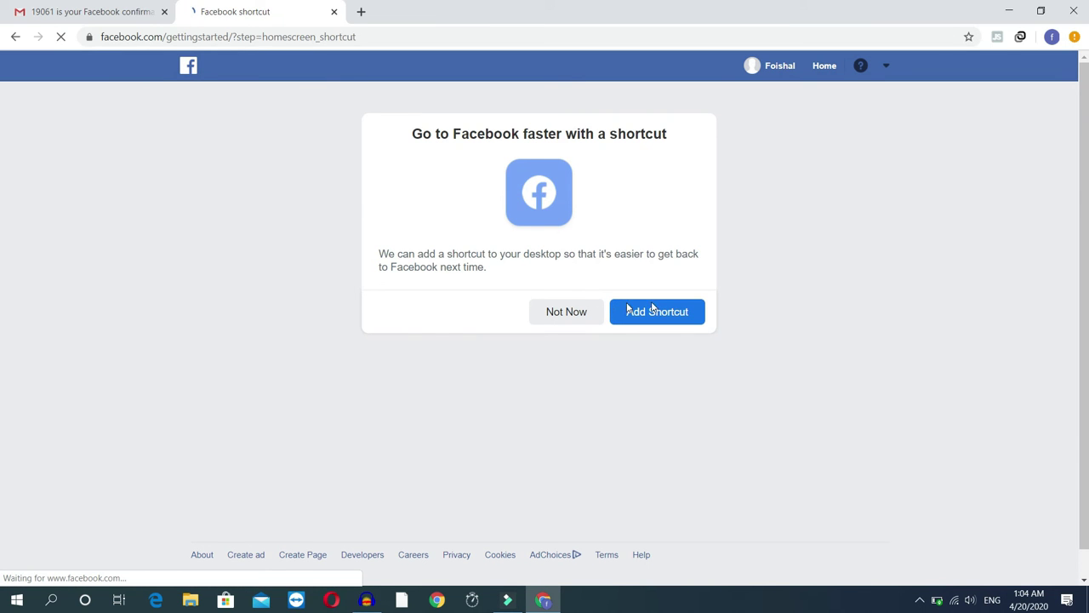
Decline the desktop shortcut with Not Now and choose Add Picture on the welcome page.
left_click(566, 313)
left_click(553, 312)
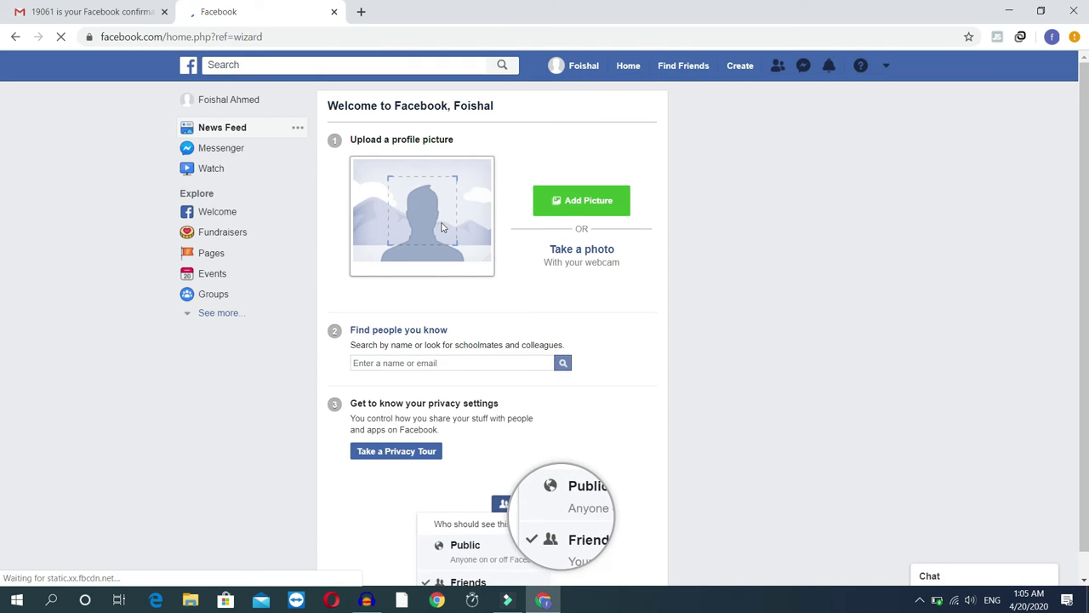
left_click(577, 200)
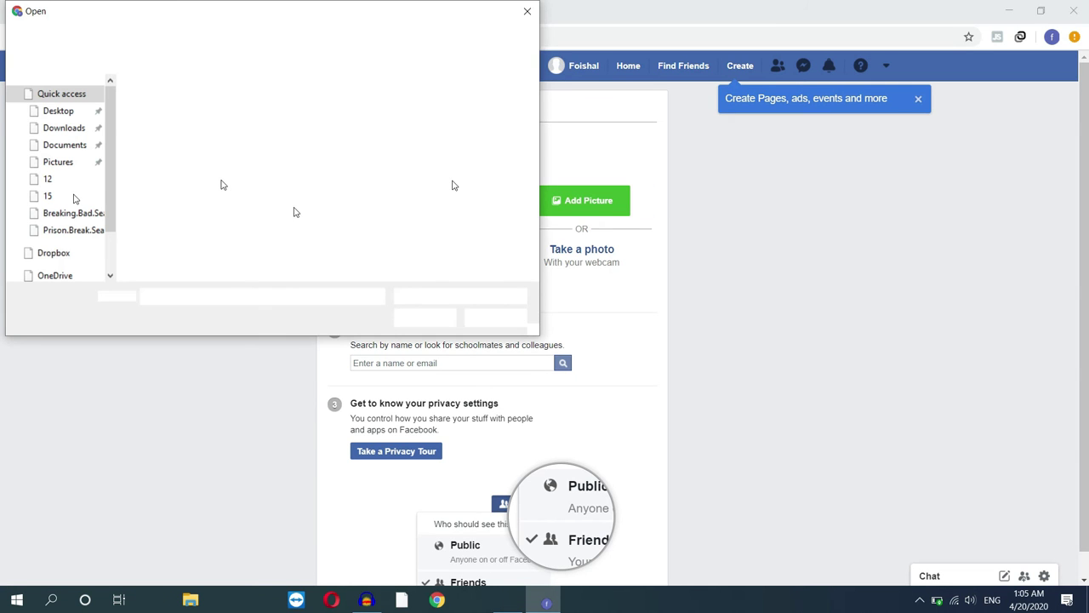
Choose everyday-love-comics-illustrations-soppy-philippa-rice-421.jpg from Downloads, using Large icons view, as the profile picture.
left_click(64, 128)
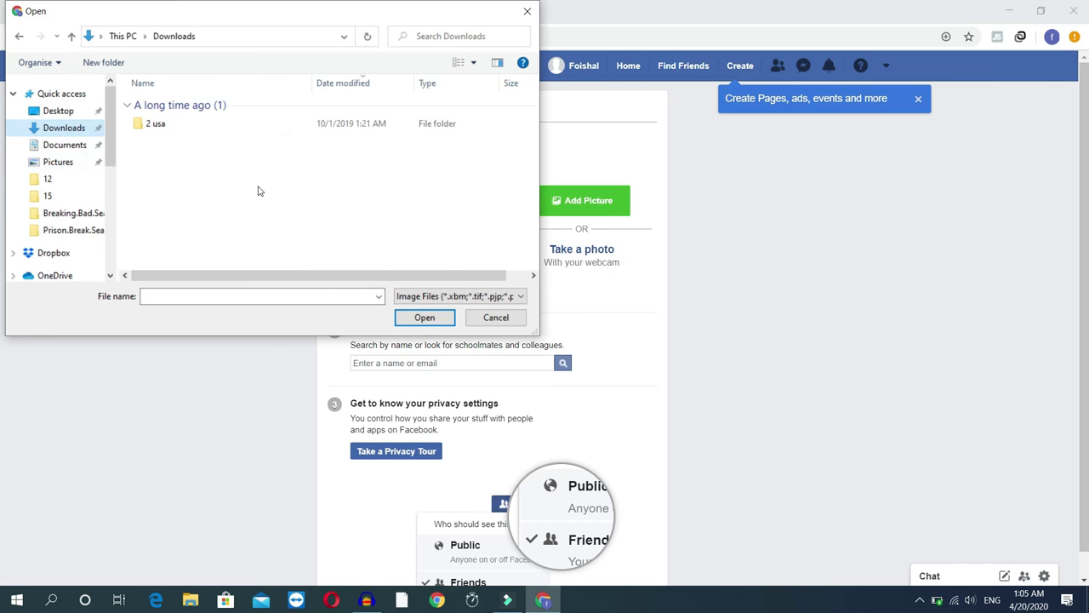
scroll(250, 209, "down", 8)
scroll(250, 213, "up", 10)
scroll(261, 226, "down", 9)
scroll(247, 223, "up", 3)
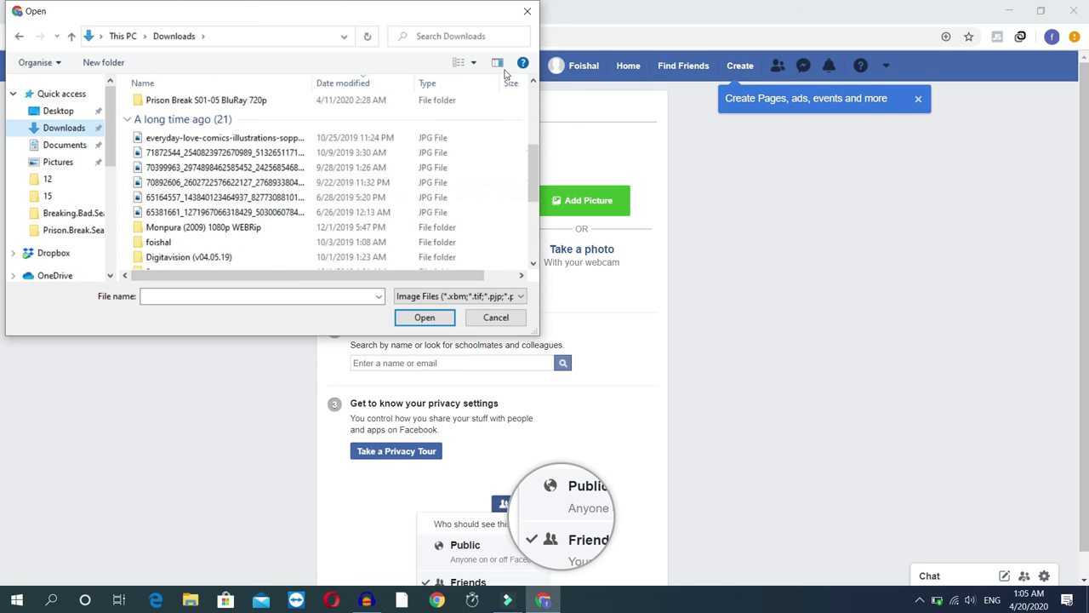
left_click(472, 62)
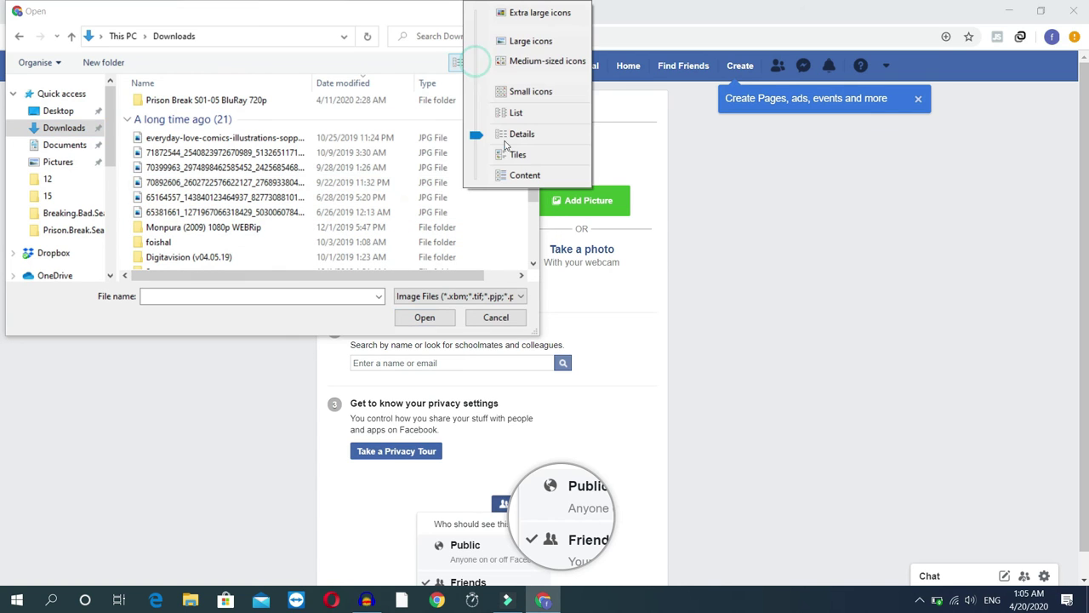
left_click(510, 40)
scroll(347, 198, "down", 2)
scroll(377, 201, "down", 5)
left_click(164, 210)
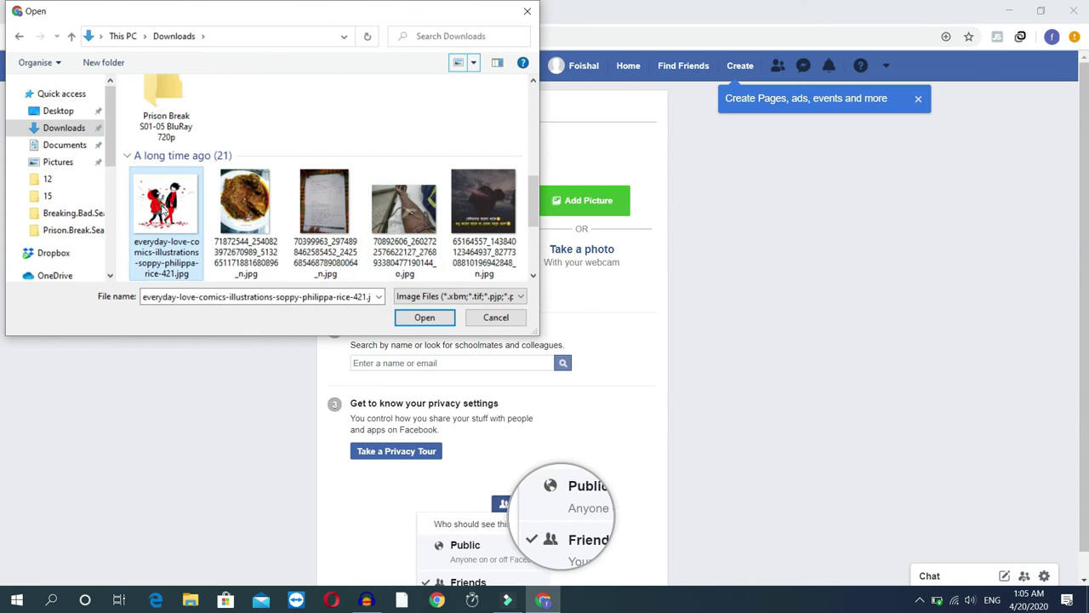
left_click(424, 317)
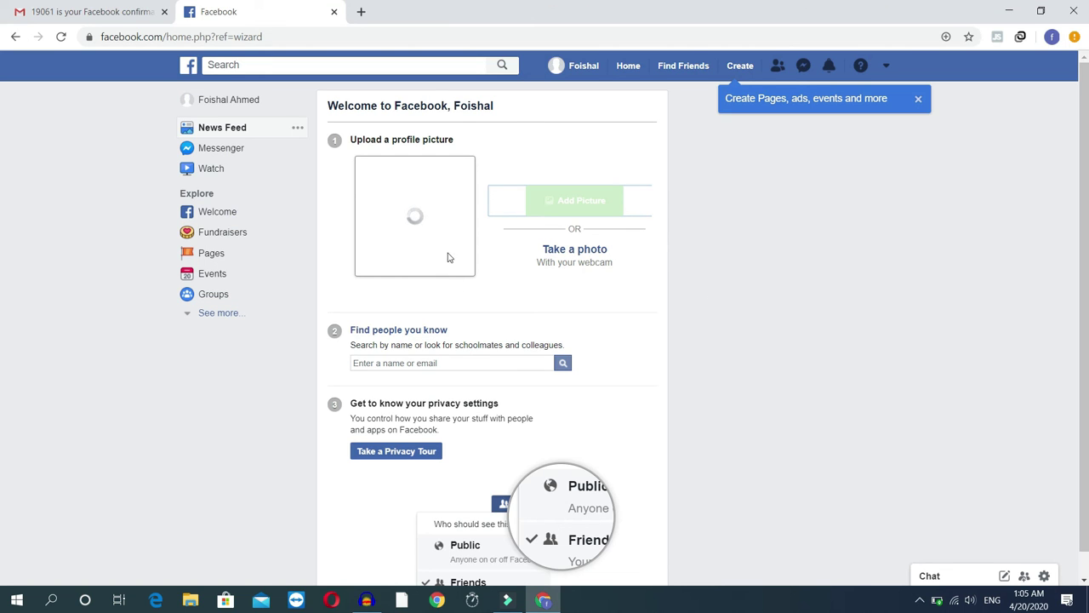
Finish setting the love-comics illustration as profile picture, close the Remember Password prompt, and minimize Chrome.
left_click(451, 361)
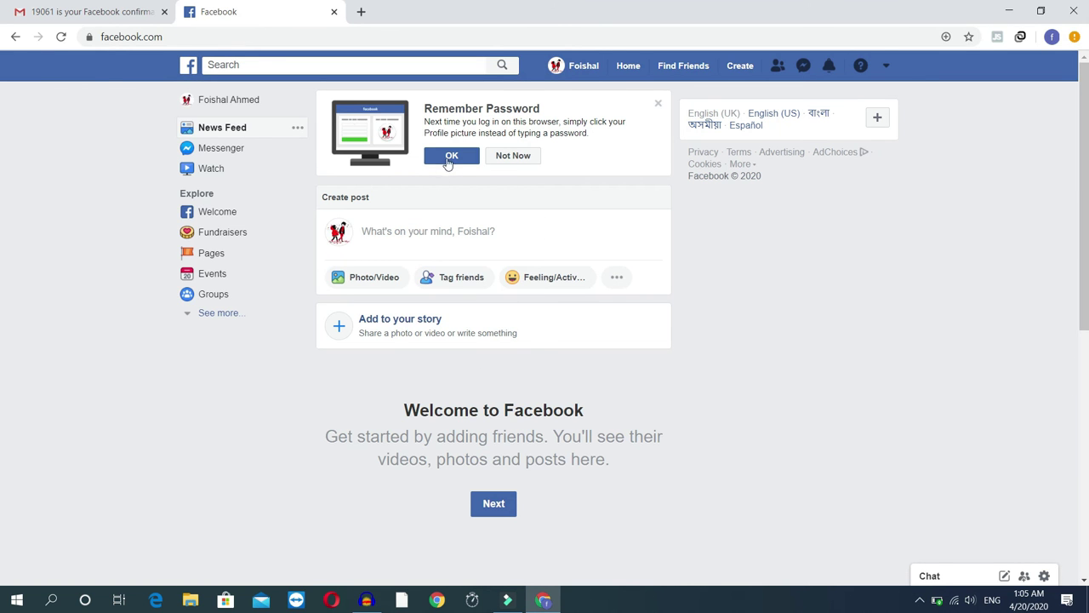
left_click(658, 105)
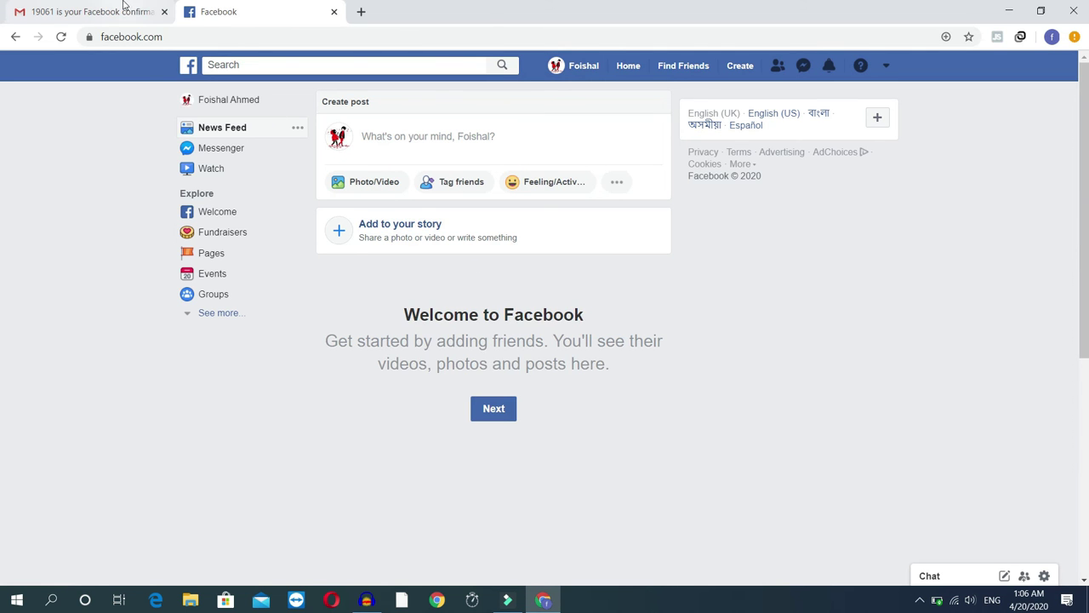
left_click(1006, 10)
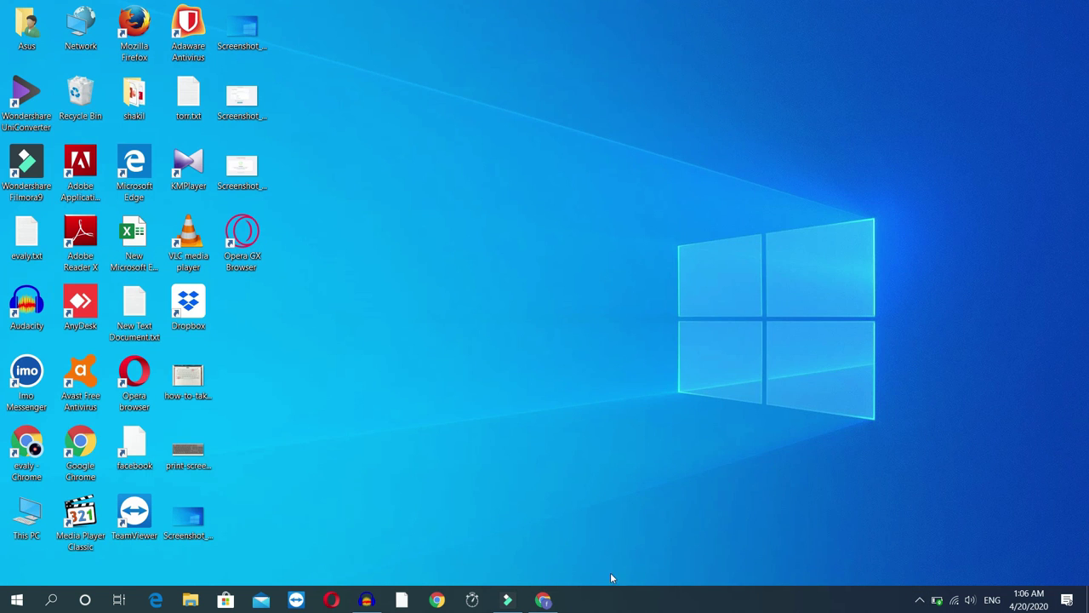